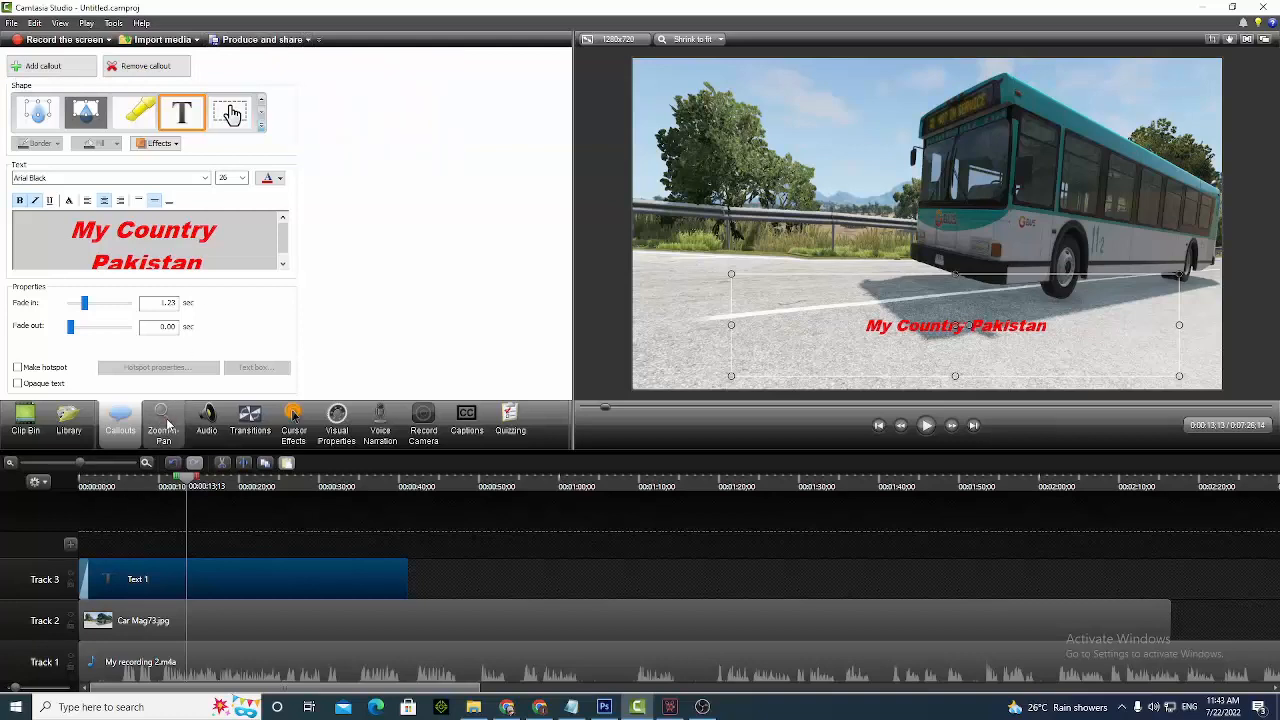
Add a Zoom-n-Pan animation at 0:00:13;13, select the Car Mag73.jpg clip, and zoom in to about 264% over the tree.
{"action": "left_click", "coordinate": [166, 418]}
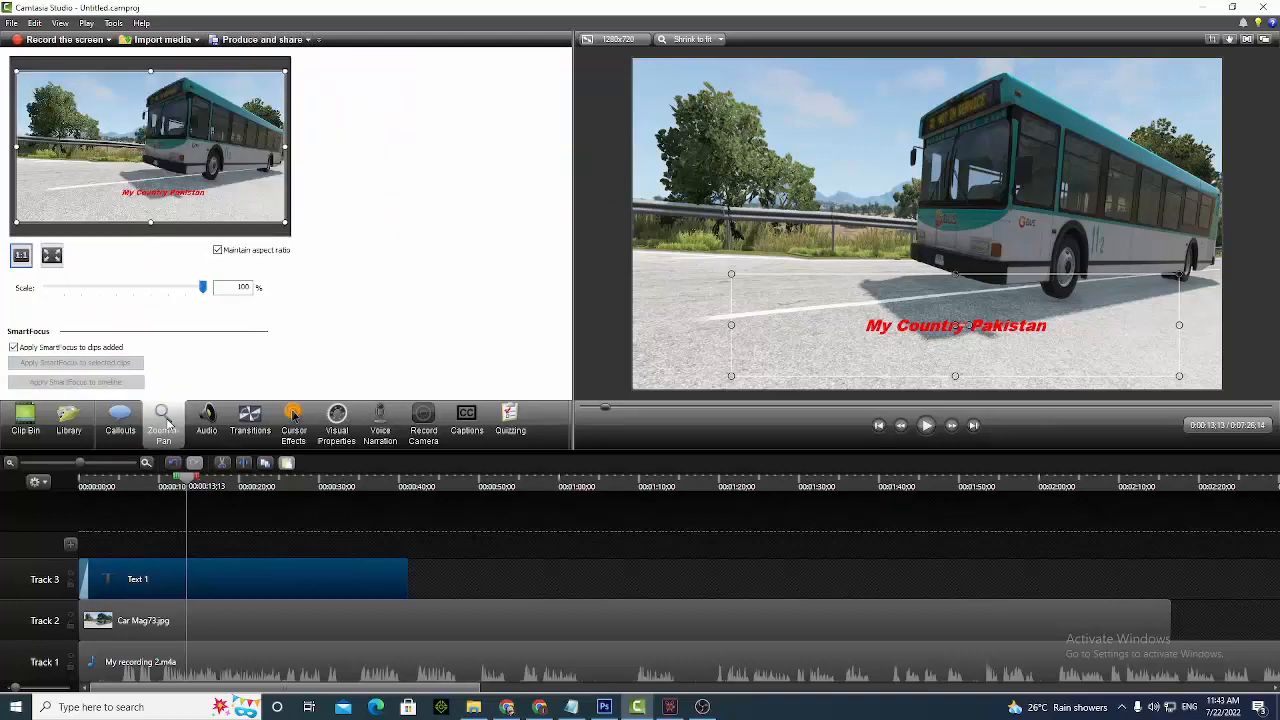
{"action": "left_click_drag", "start_coordinate": [284, 222], "coordinate": [280, 219]}
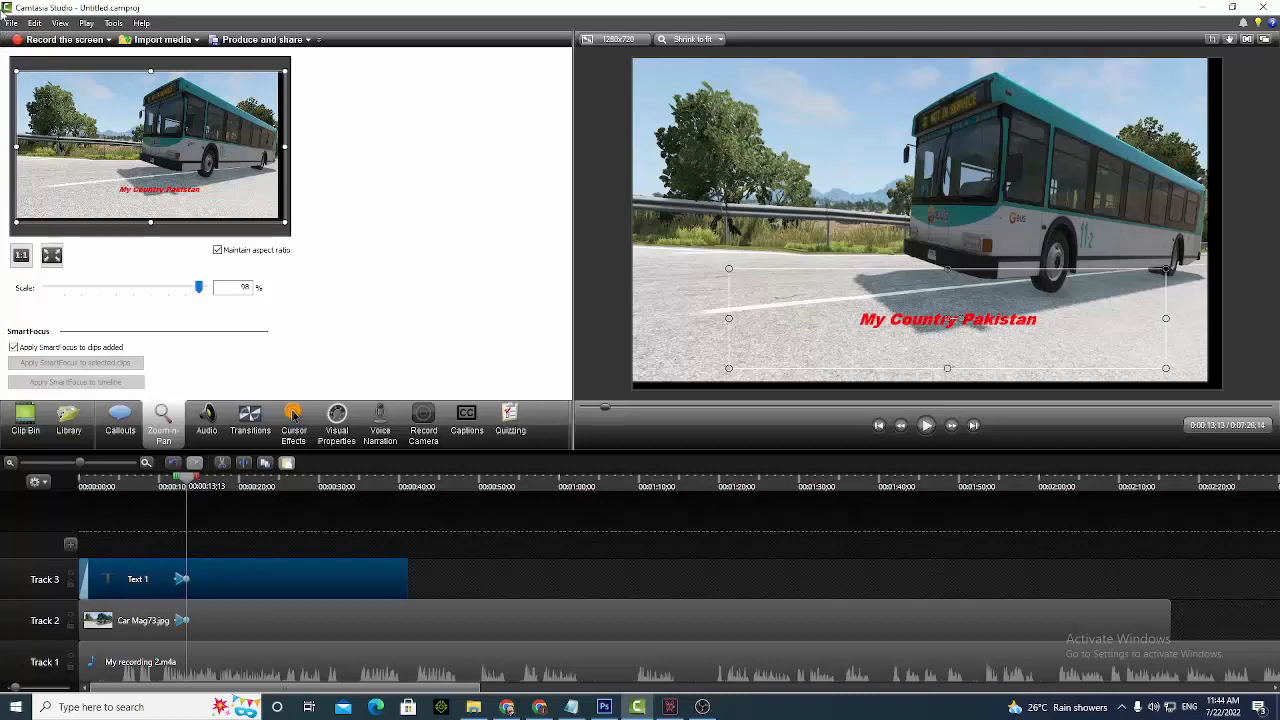
{"action": "left_click", "coordinate": [237, 620]}
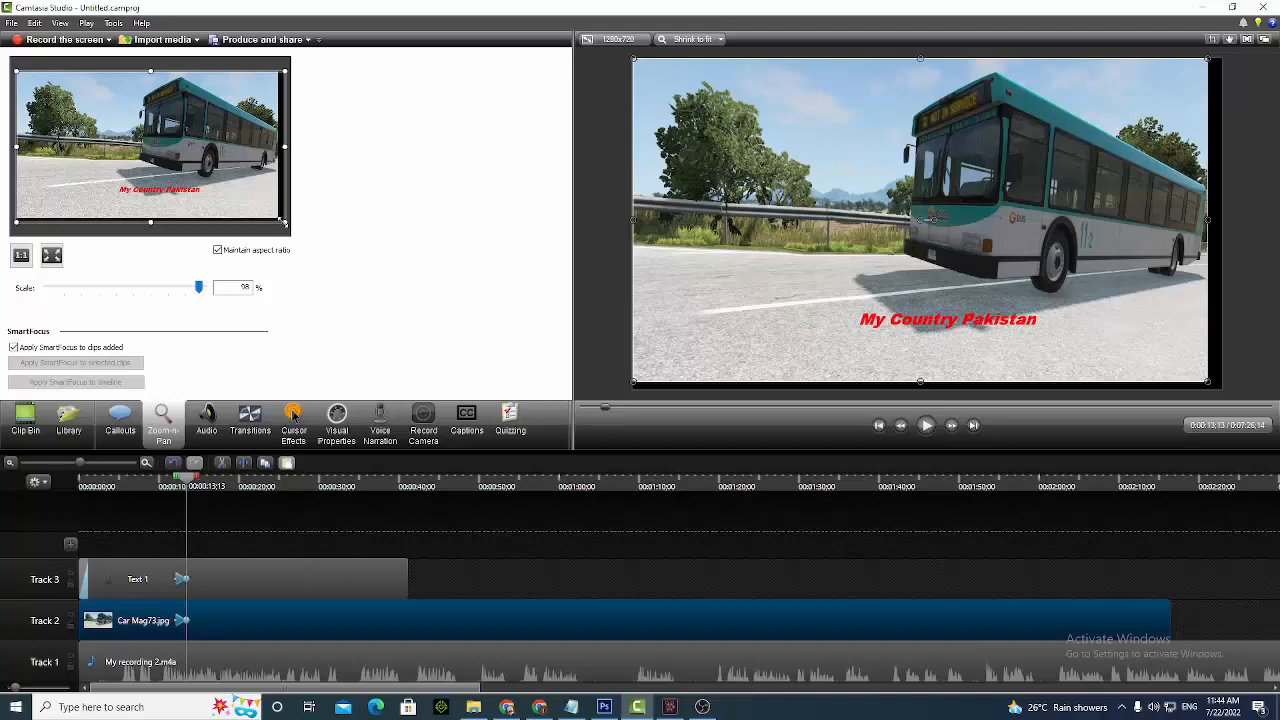
{"action": "left_click_drag", "start_coordinate": [284, 222], "coordinate": [65, 128]}
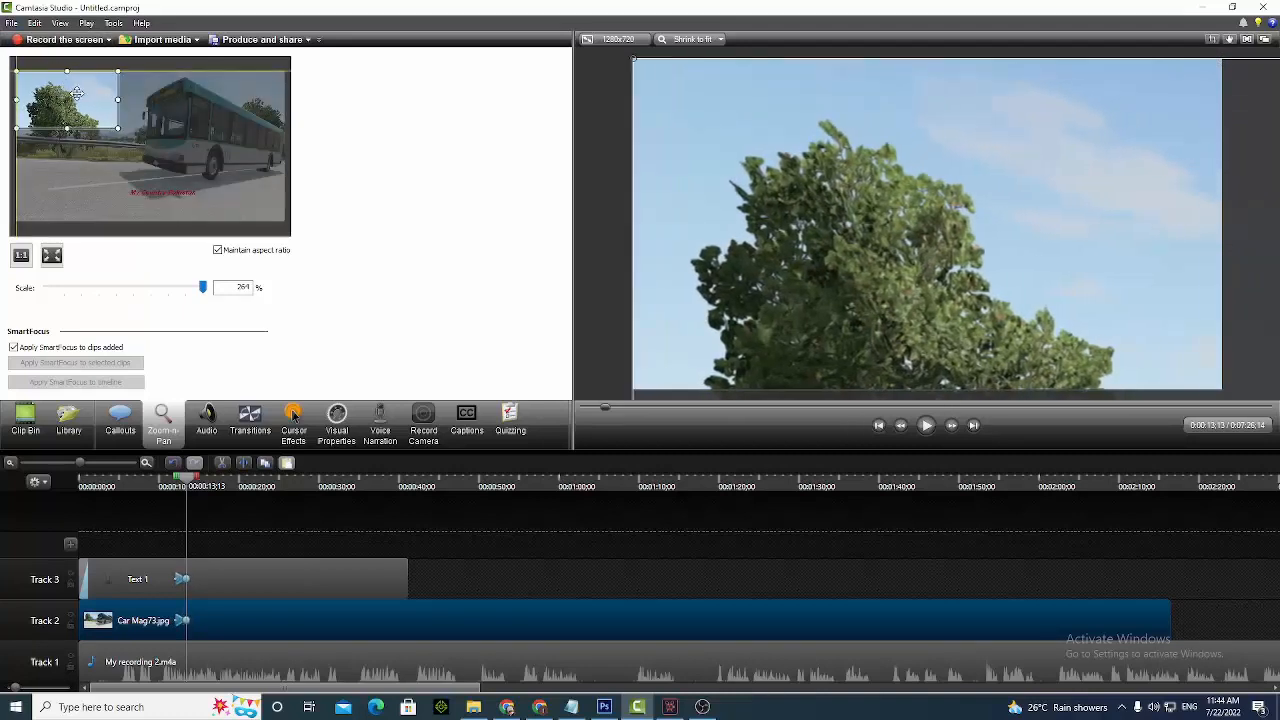
{"action": "left_click_drag", "start_coordinate": [77, 93], "coordinate": [96, 97]}
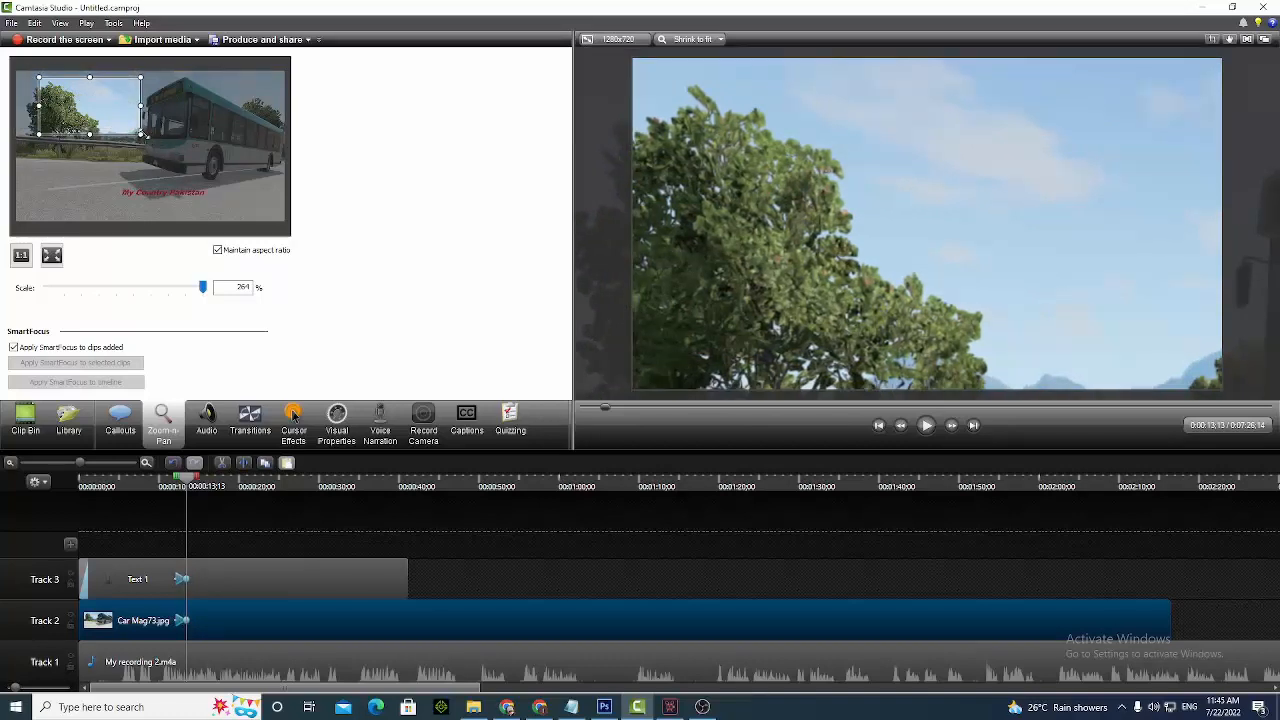
Widen the zoom frame to about 149%, shift it to the picture's upper edge, and tighten it to about 253%.
{"action": "left_click_drag", "start_coordinate": [143, 133], "coordinate": [215, 175]}
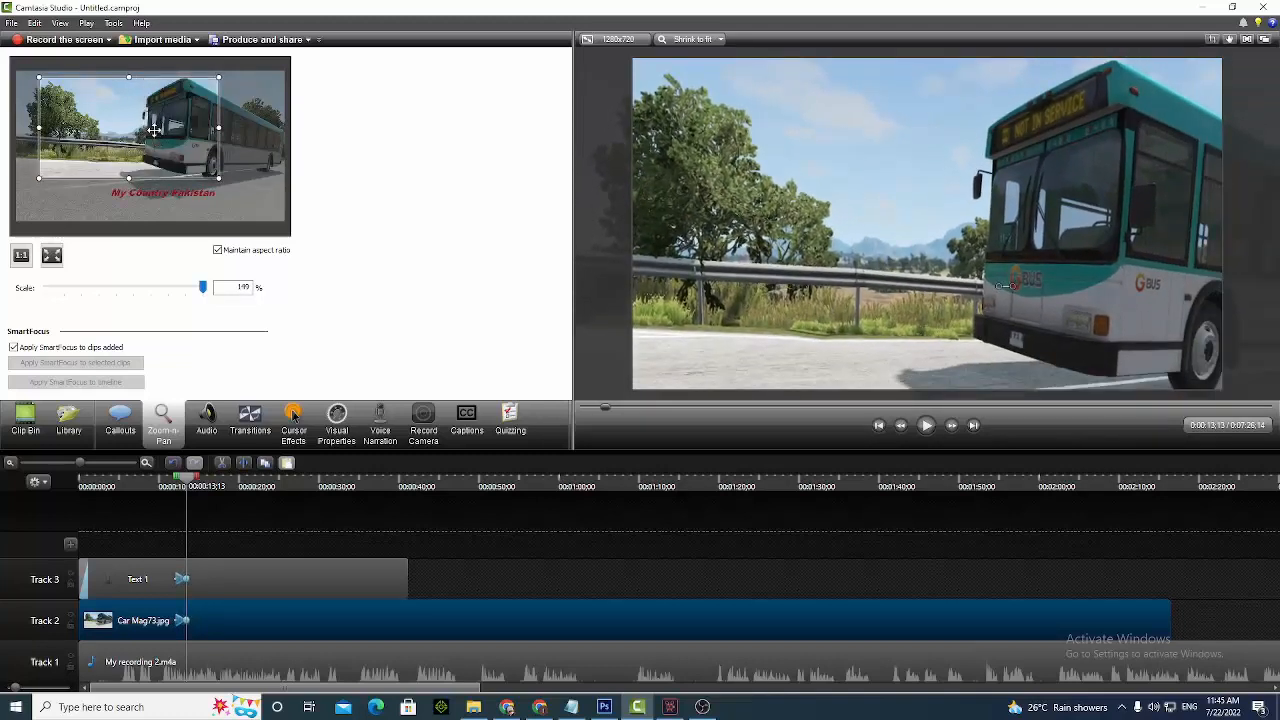
{"action": "left_click_drag", "start_coordinate": [155, 128], "coordinate": [150, 122]}
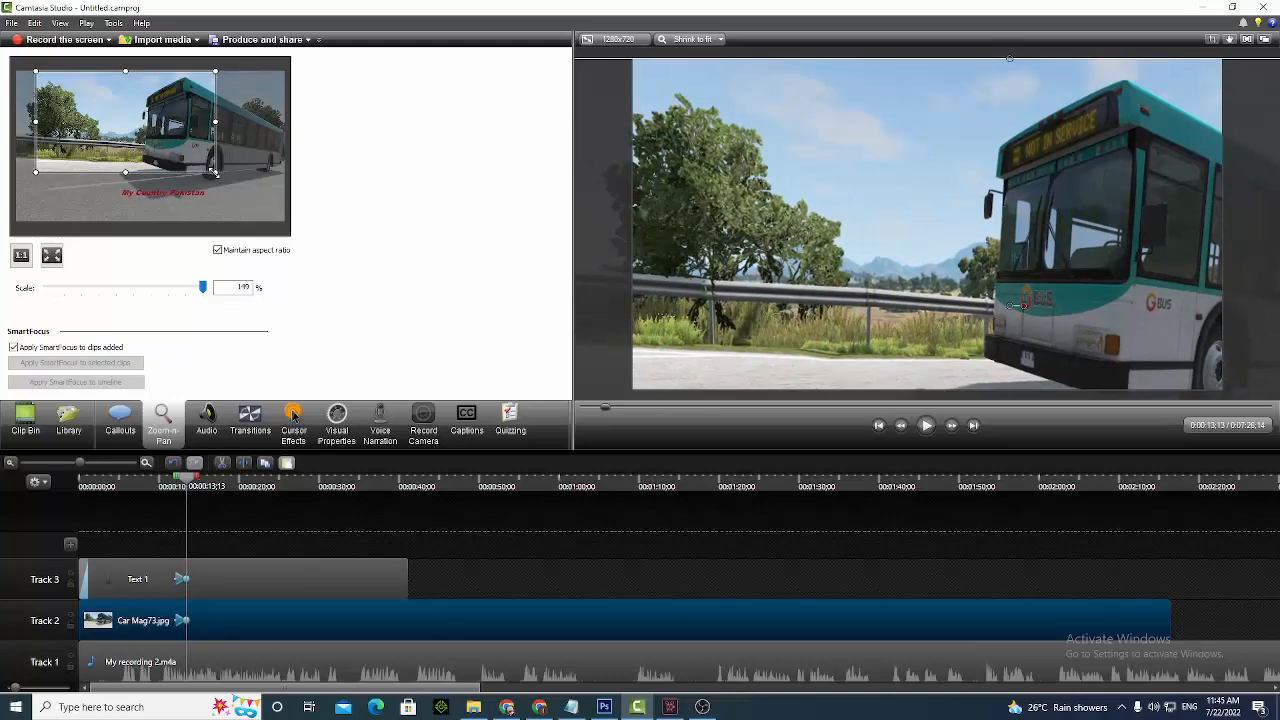
{"action": "left_click_drag", "start_coordinate": [215, 172], "coordinate": [142, 131]}
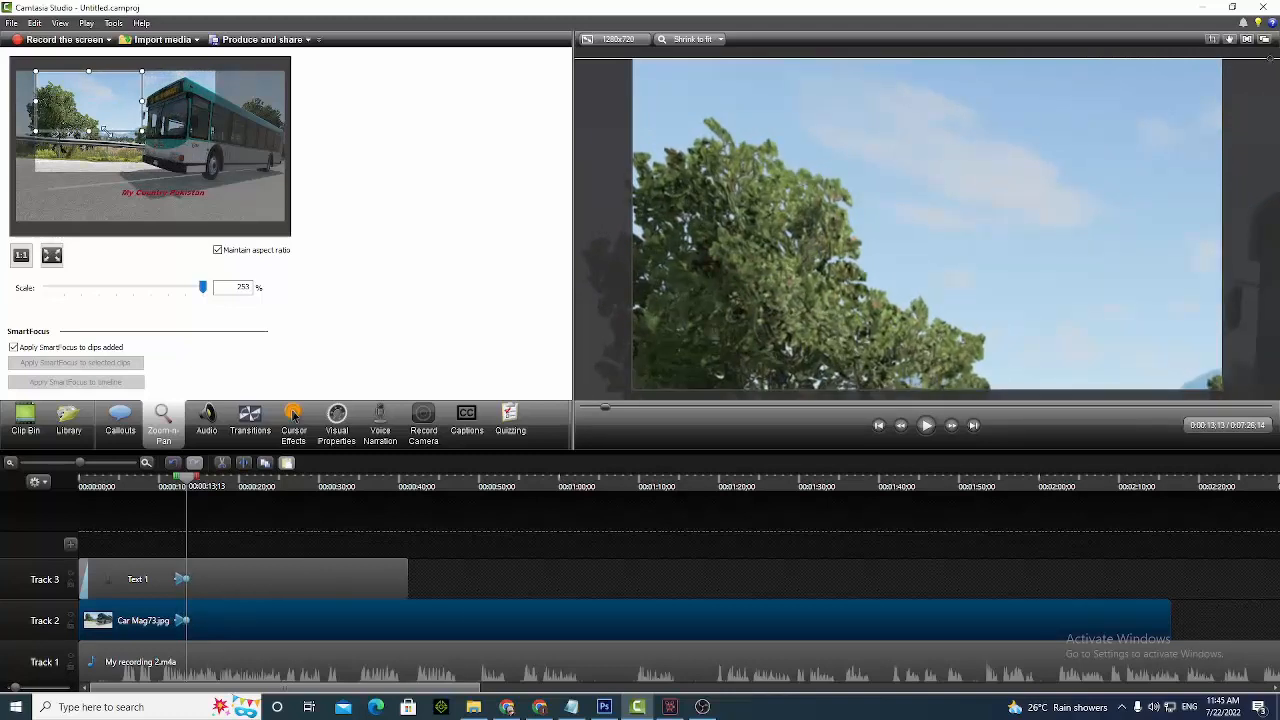
Enlarge and align the zoom frame to cover the whole bus picture at 100% scale.
{"action": "left_click_drag", "start_coordinate": [103, 130], "coordinate": [197, 221]}
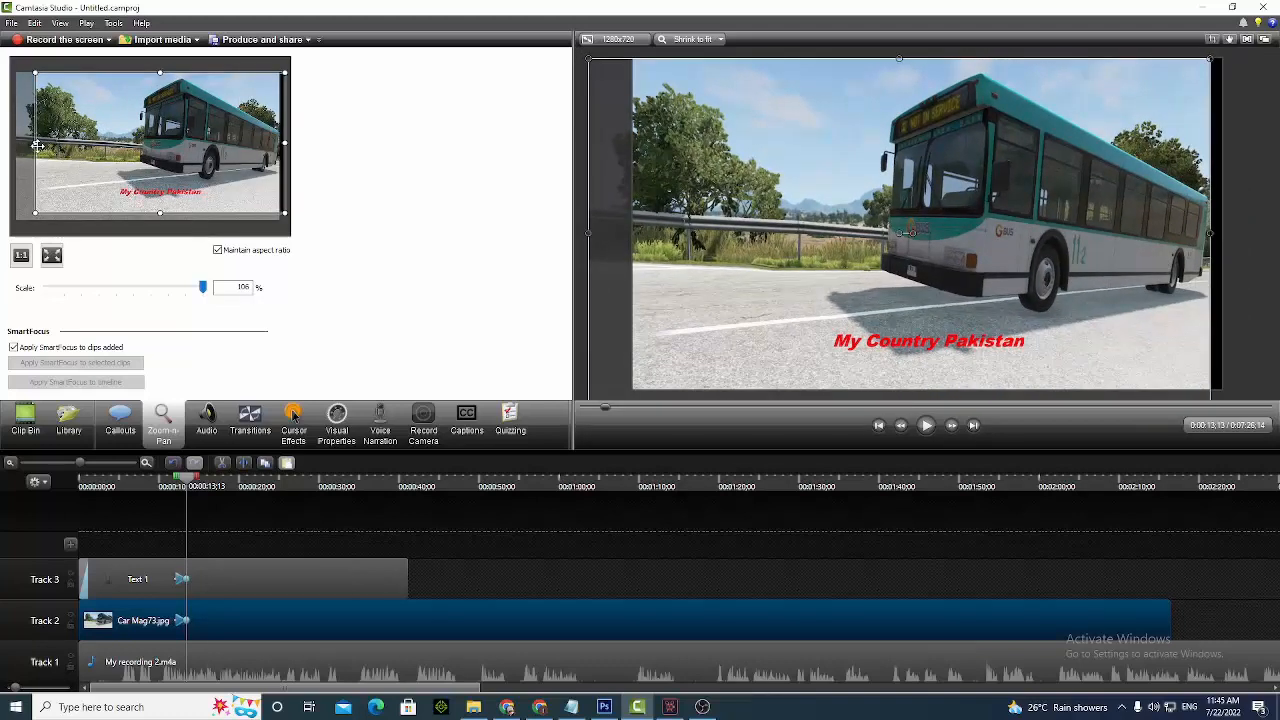
{"action": "mouse_move", "coordinate": [35, 145]}
{"action": "left_mouse_down"}
{"action": "mouse_move", "coordinate": [8, 143]}
{"action": "mouse_move", "coordinate": [19, 143]}
{"action": "left_mouse_up"}
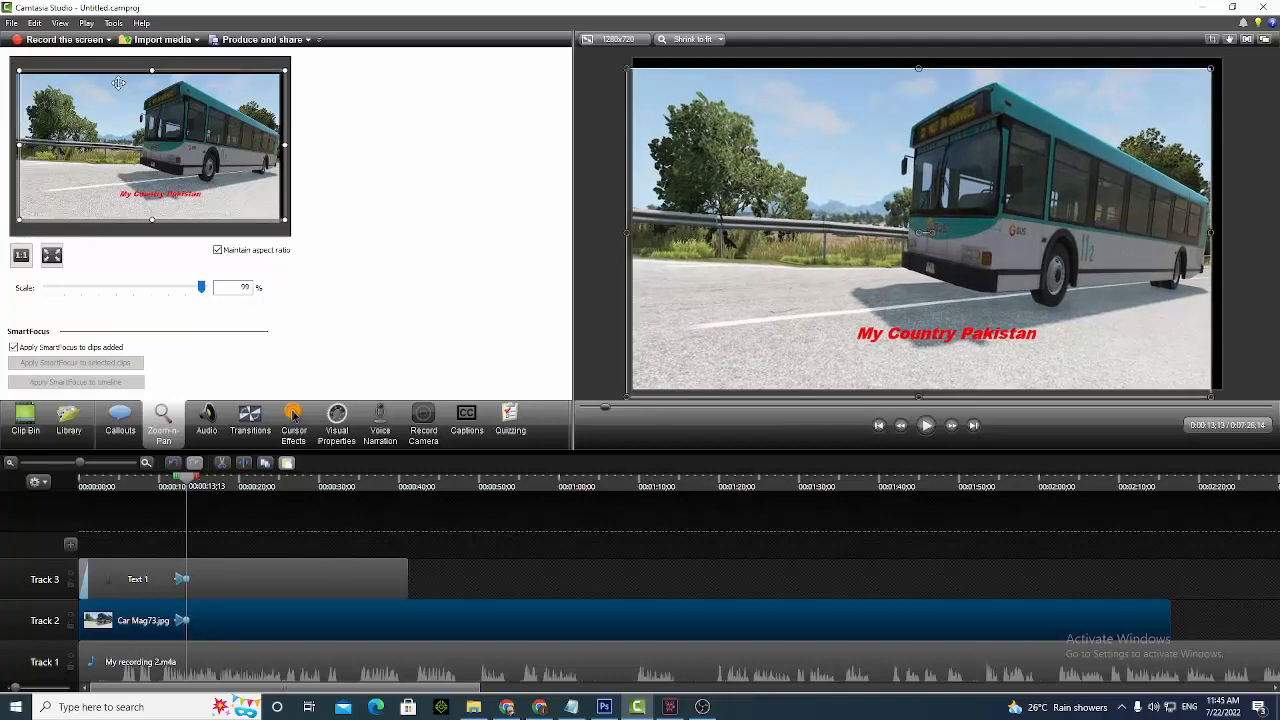
{"action": "left_click_drag", "start_coordinate": [149, 73], "coordinate": [150, 76]}
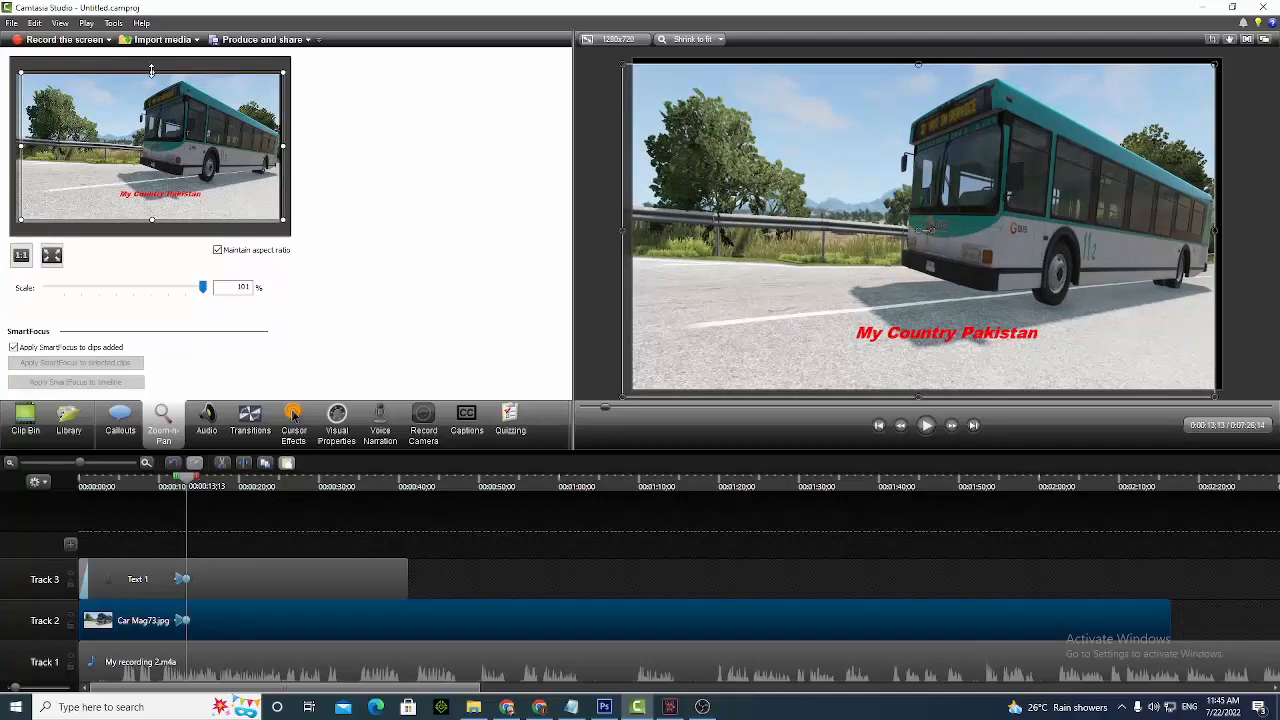
{"action": "left_click_drag", "start_coordinate": [152, 224], "coordinate": [149, 216]}
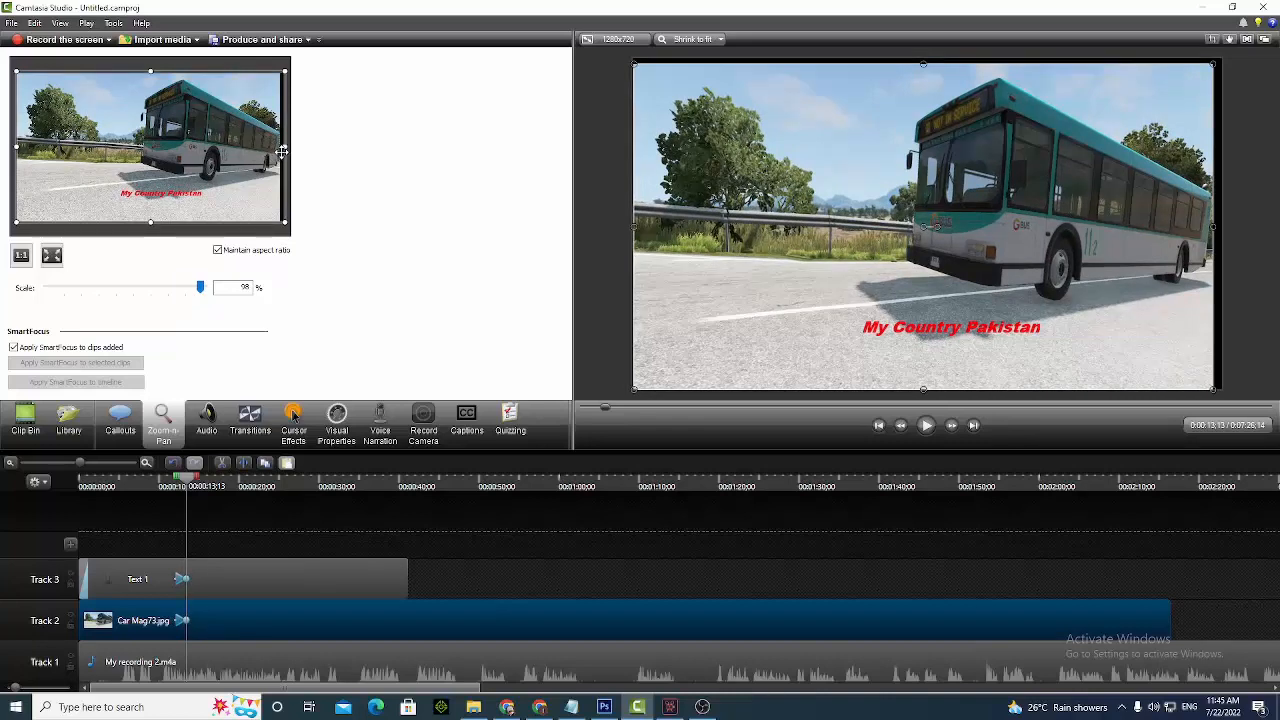
{"action": "left_click_drag", "start_coordinate": [285, 146], "coordinate": [280, 146]}
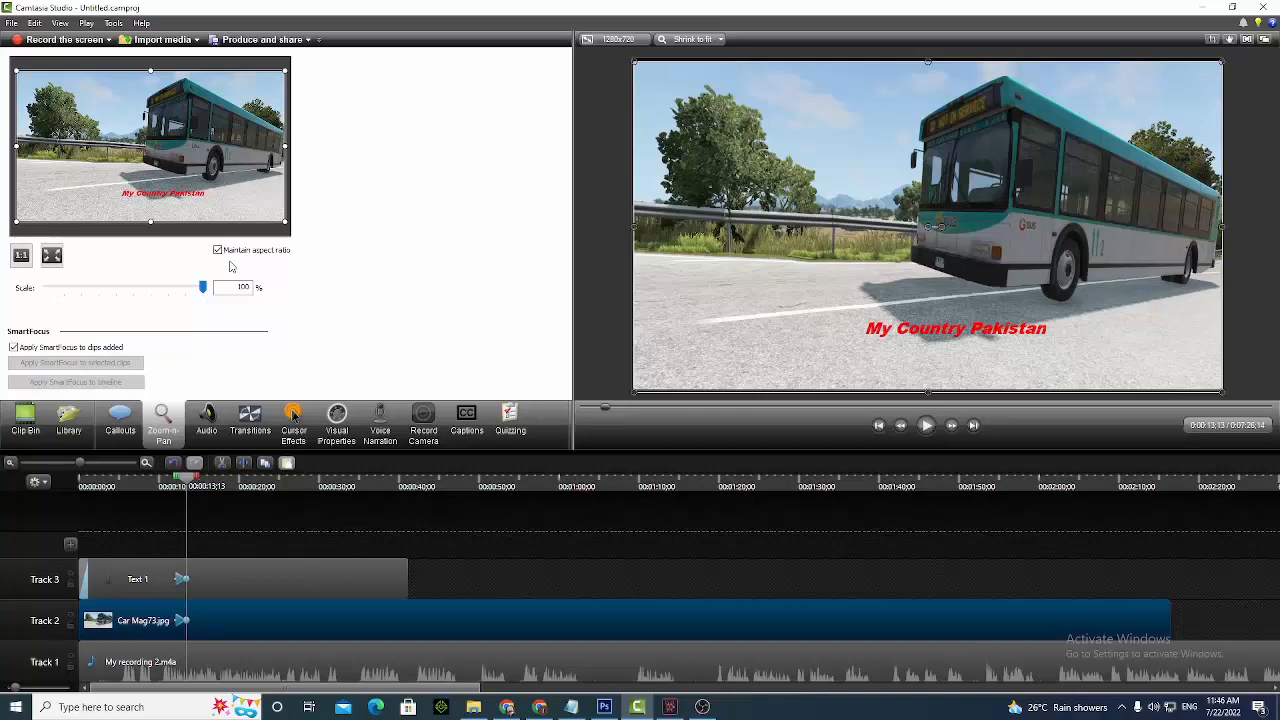
Show the audio editing options for the My recording 2.m4a clip on Track 1.
{"action": "left_click", "coordinate": [206, 420]}
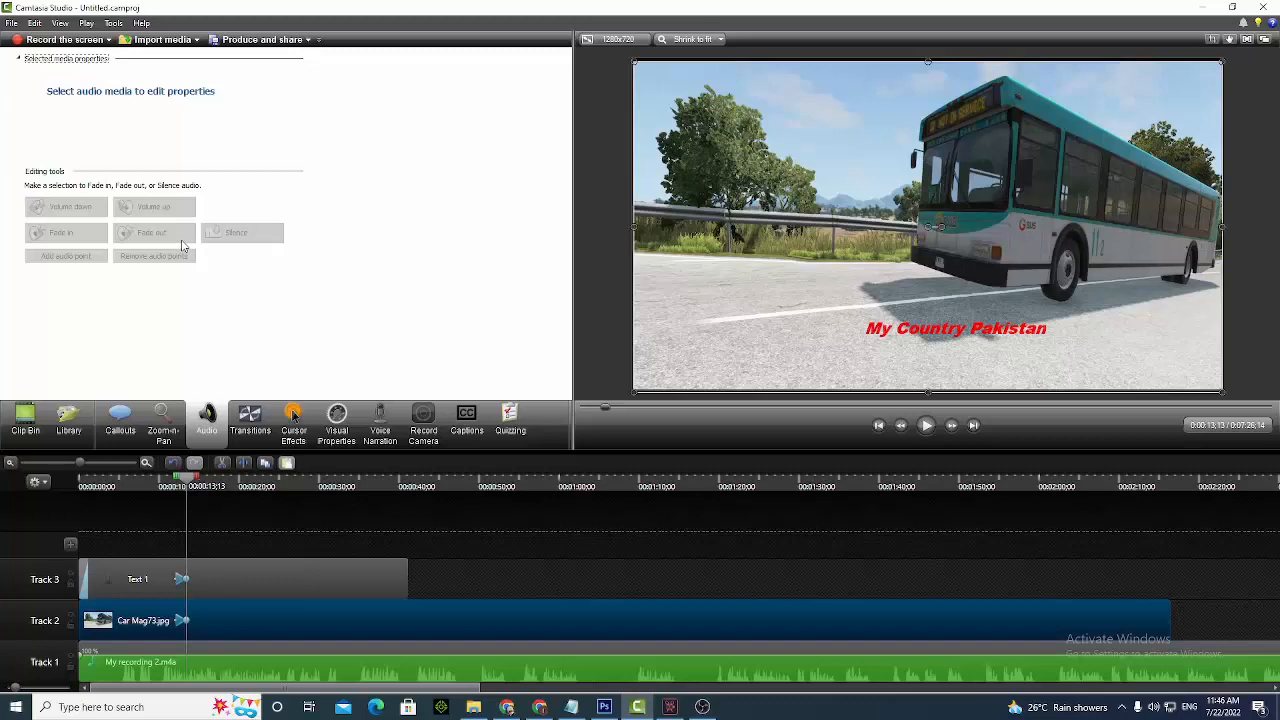
{"action": "left_click", "coordinate": [204, 681]}
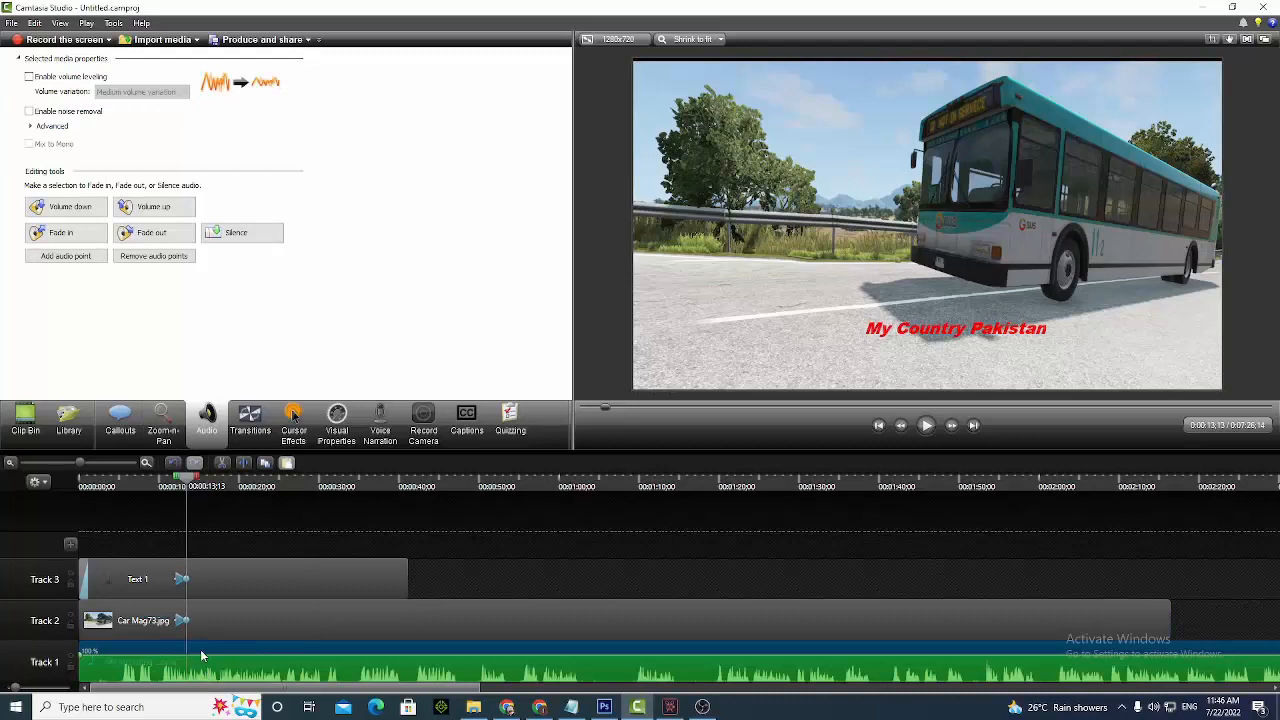
{"action": "left_click", "coordinate": [183, 578]}
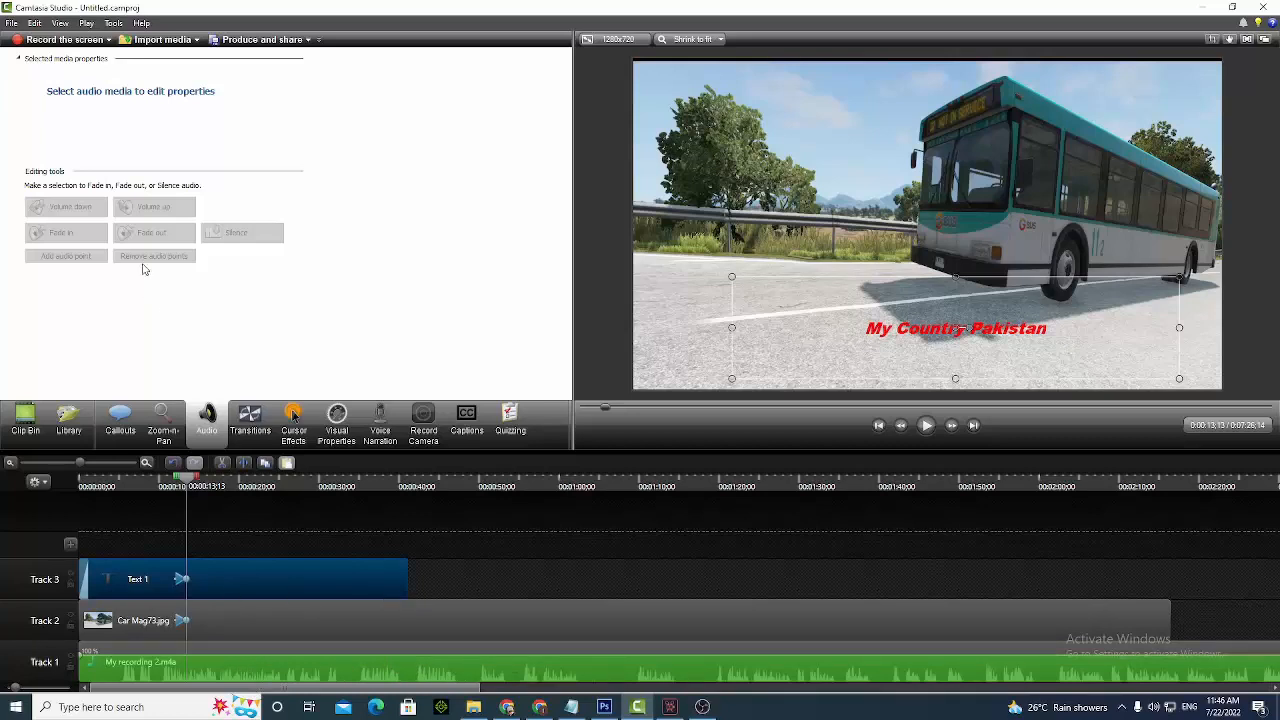
{"action": "left_click", "coordinate": [313, 667]}
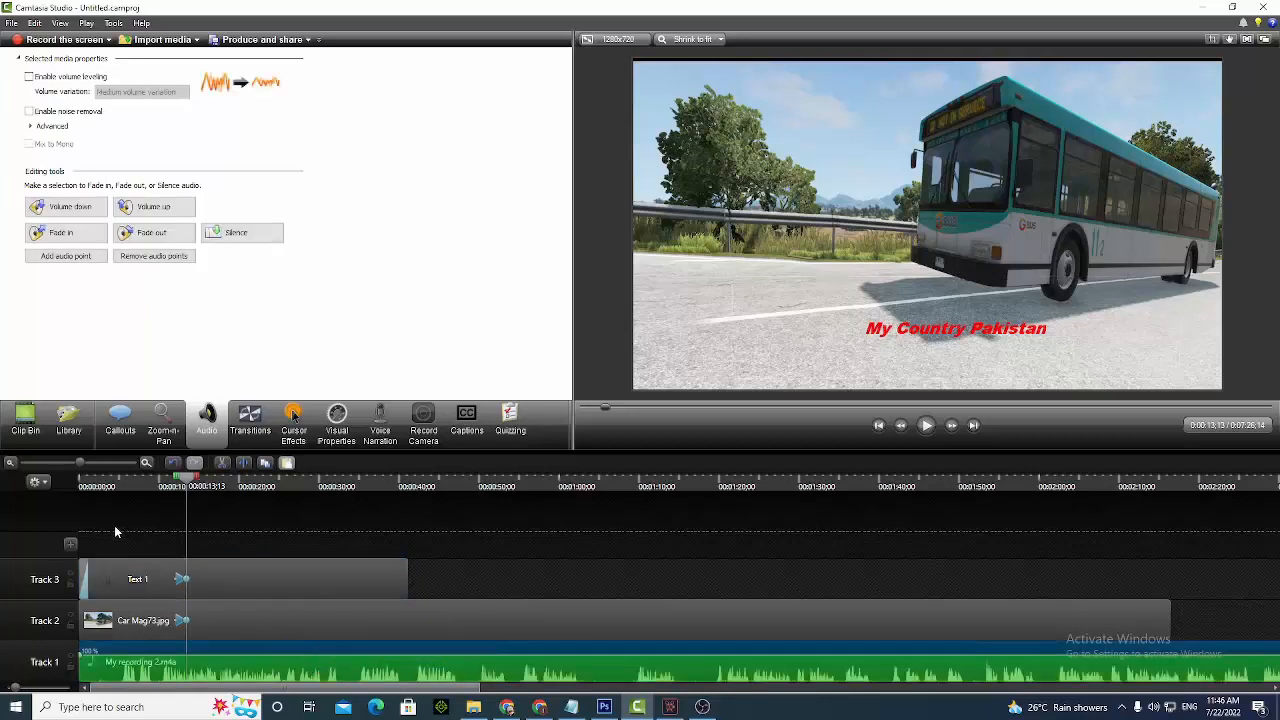
Add My recording 2.m4a from the Clip Bin to the timeline at the playhead and move it to the start of Track 4.
{"action": "left_click", "coordinate": [16, 432]}
{"action": "left_click", "coordinate": [36, 196]}
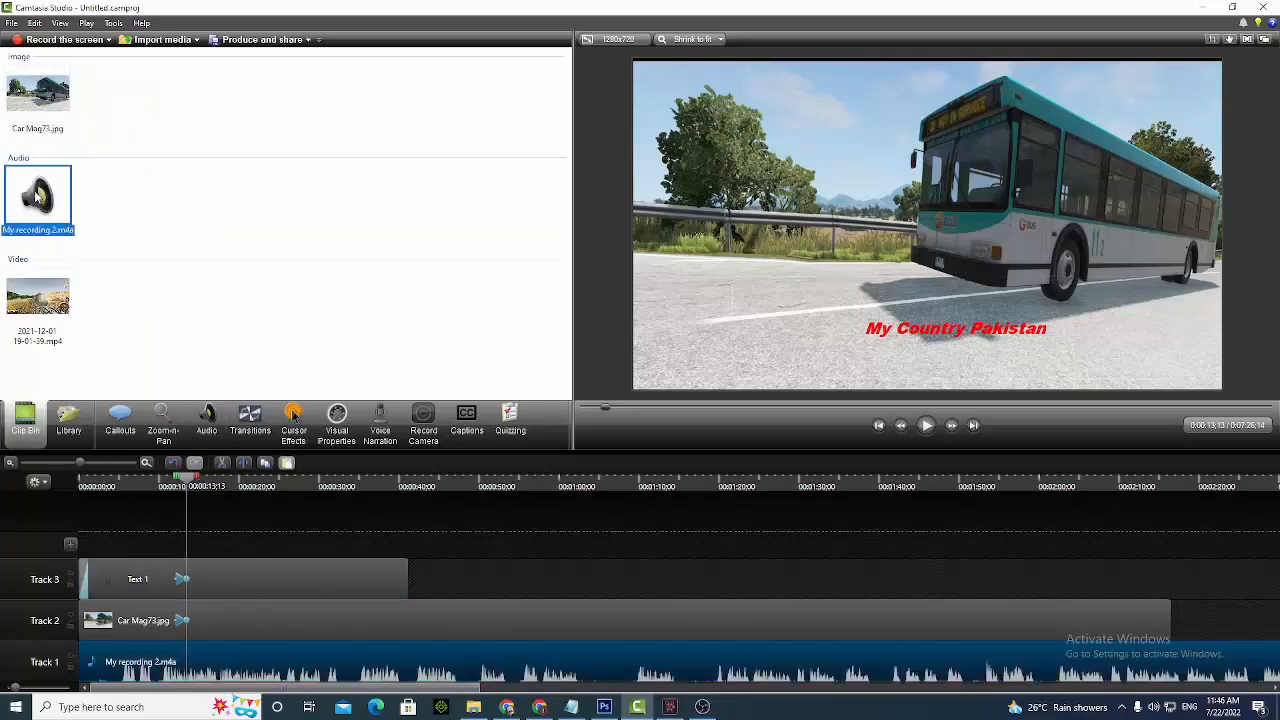
{"action": "right_click", "coordinate": [36, 196]}
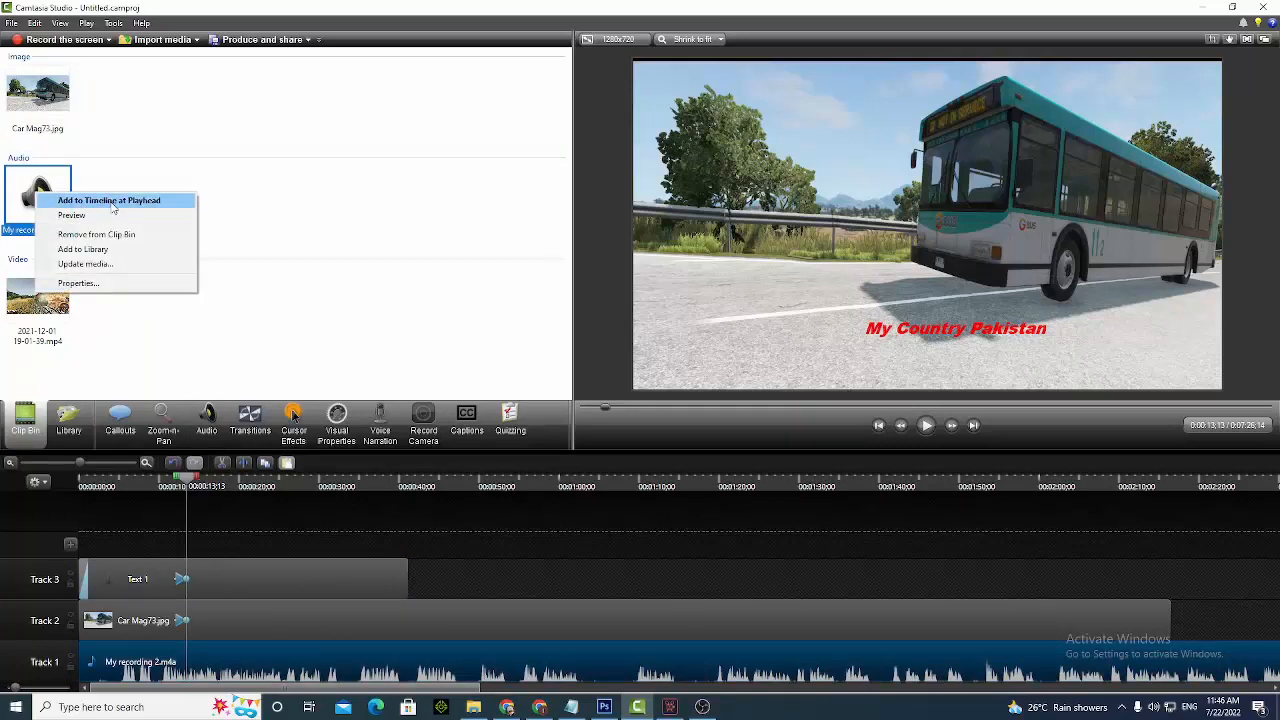
{"action": "left_click", "coordinate": [110, 201]}
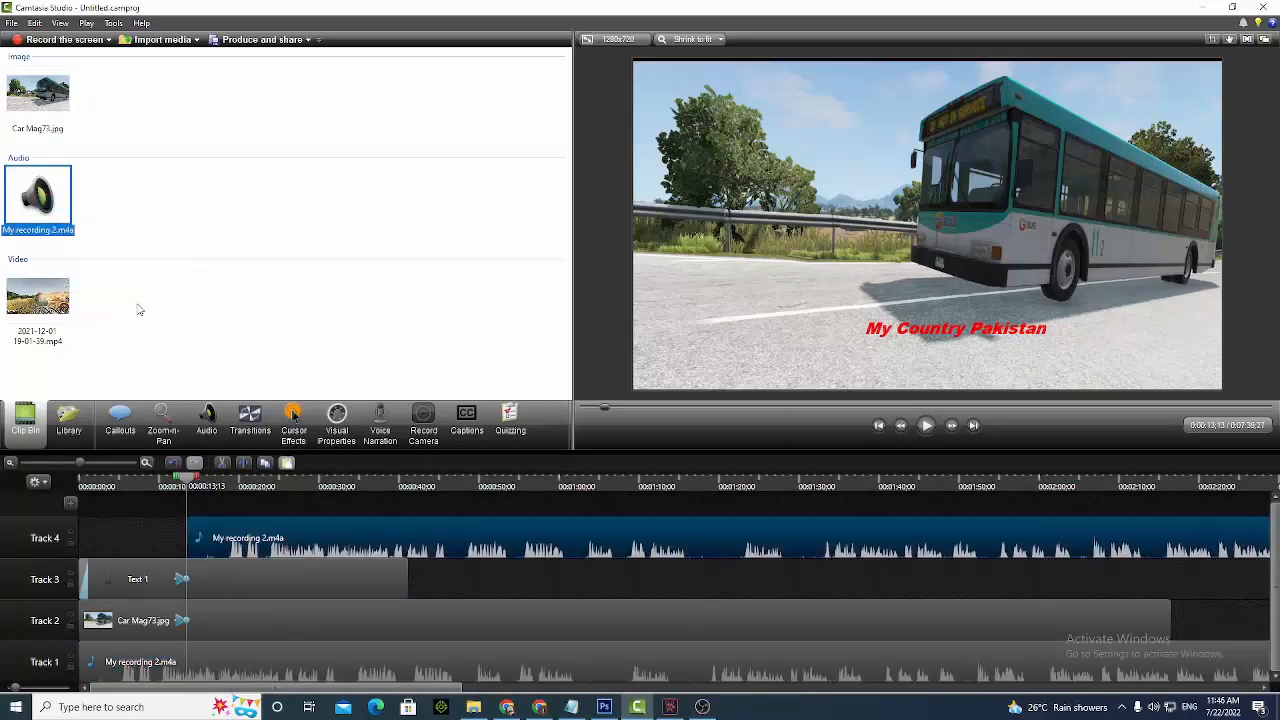
{"action": "left_click_drag", "start_coordinate": [285, 537], "coordinate": [107, 537]}
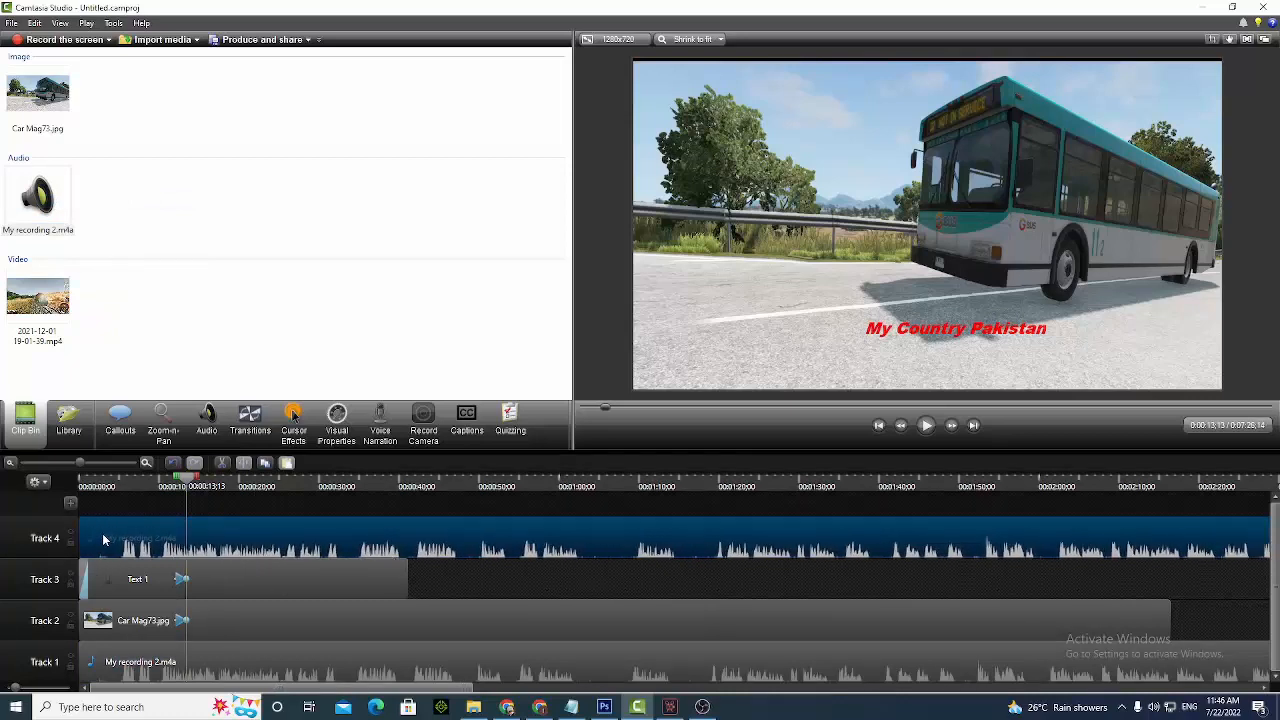
Delete the recording on Track 4 and place My recording 2.m4a from the Clip Bin at the start of that track again.
{"action": "right_click", "coordinate": [107, 538]}
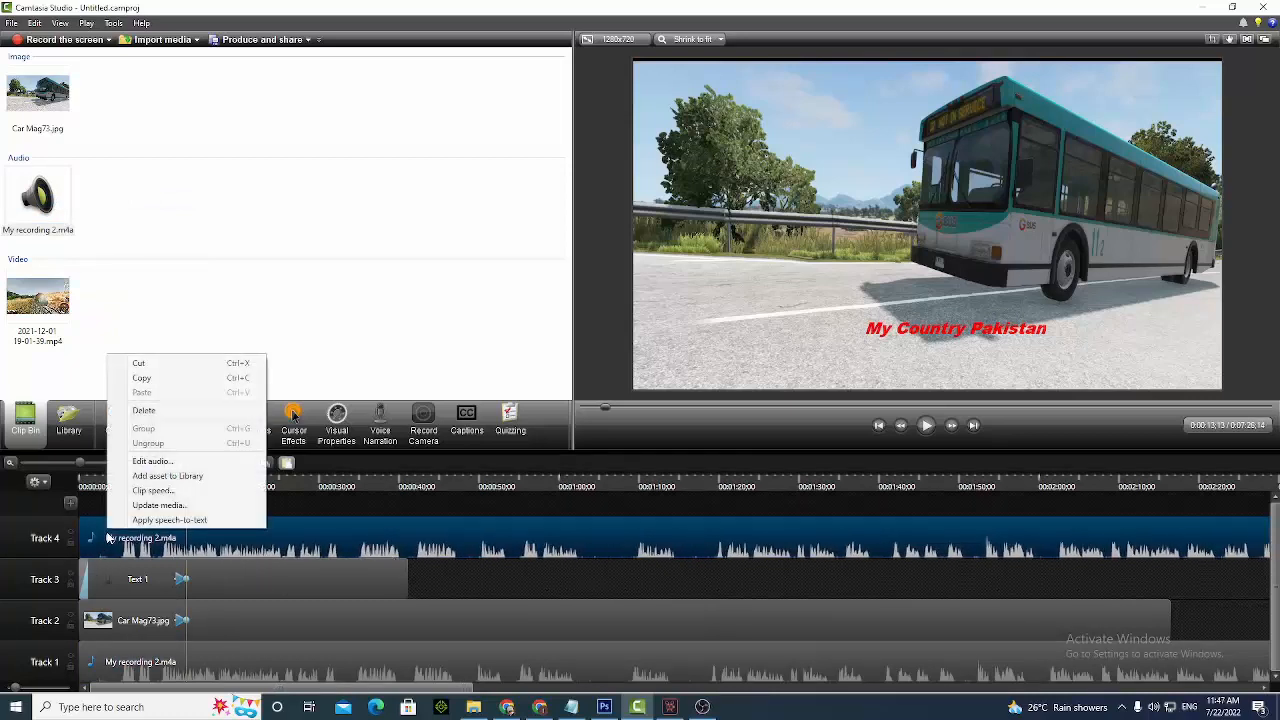
{"action": "left_click", "coordinate": [144, 411]}
{"action": "left_click_drag", "start_coordinate": [57, 222], "coordinate": [140, 548]}
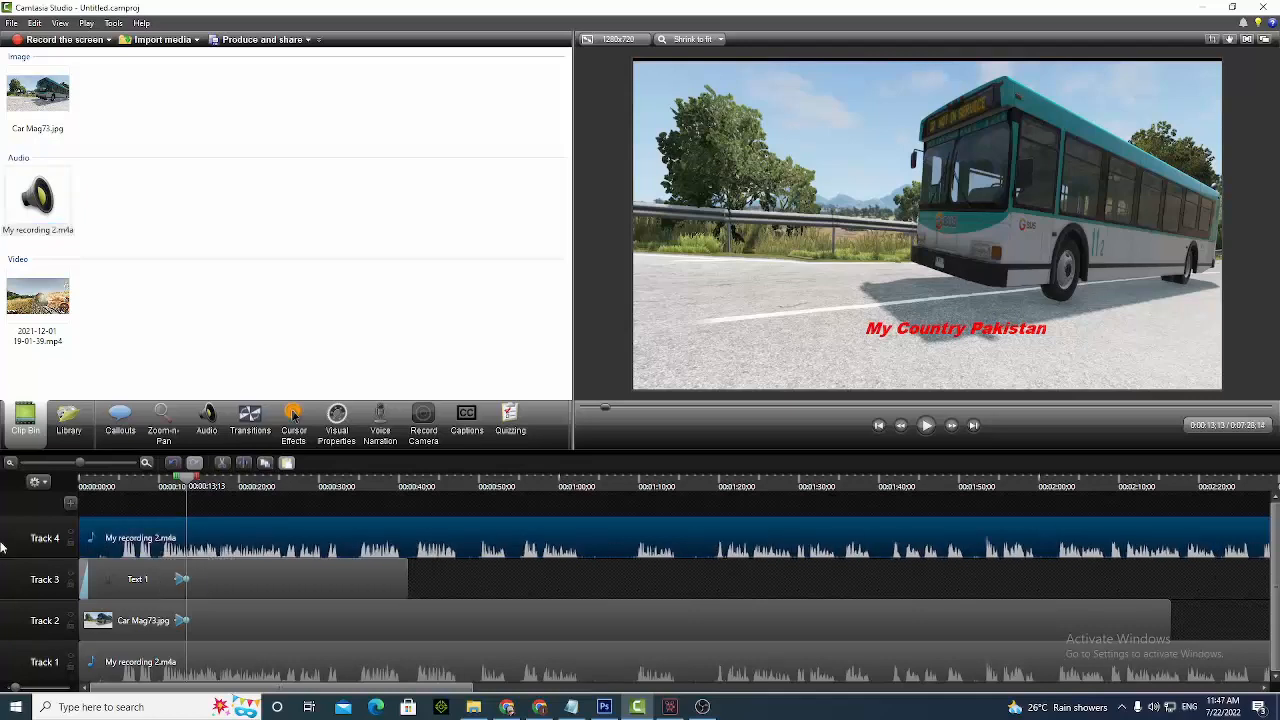
Delete the My recording 2.m4a copy from Track 4.
{"action": "right_click", "coordinate": [293, 537]}
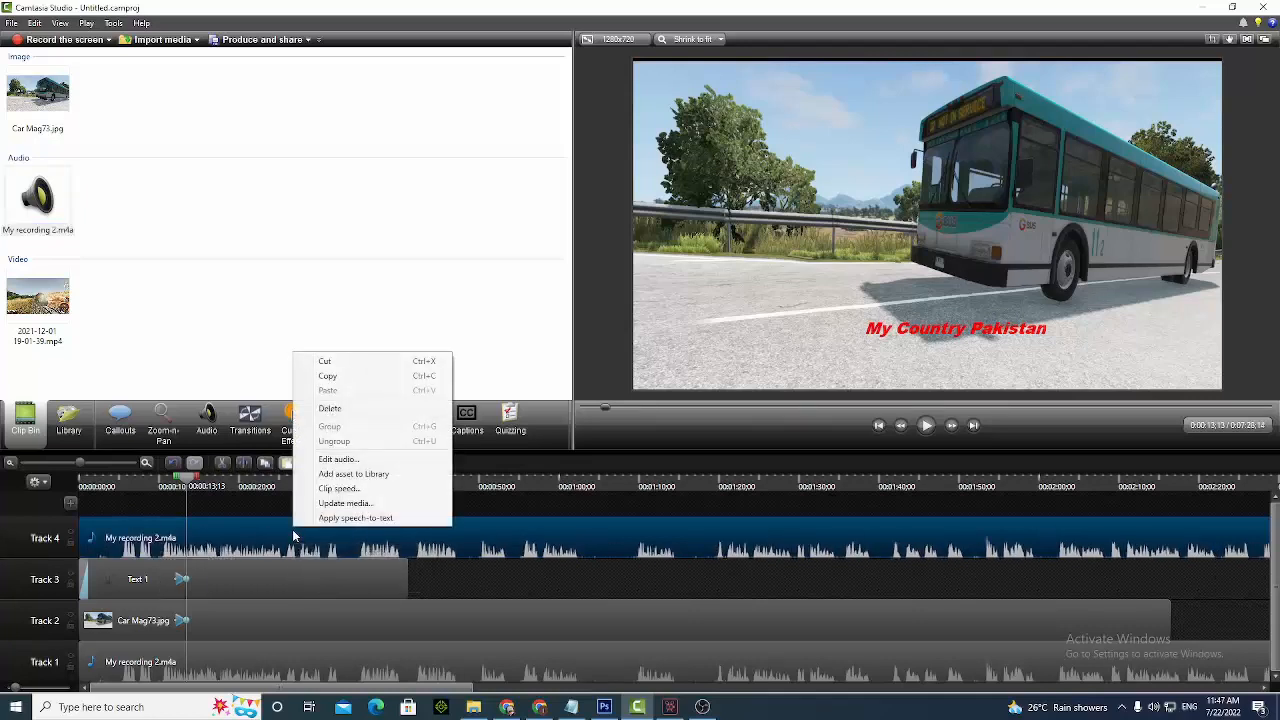
{"action": "left_click", "coordinate": [332, 410]}
Enable volume leveling for the My recording 2.m4a clip on Track 1.
{"action": "left_click", "coordinate": [314, 664]}
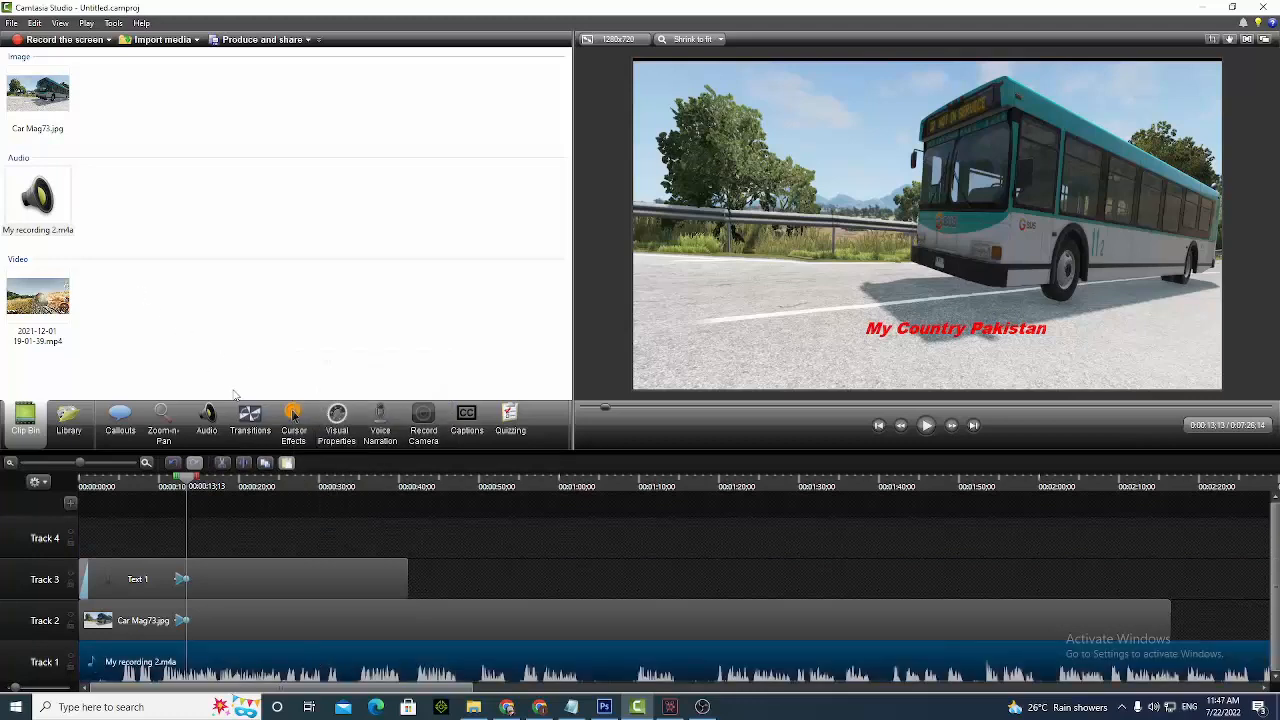
{"action": "left_click", "coordinate": [207, 422]}
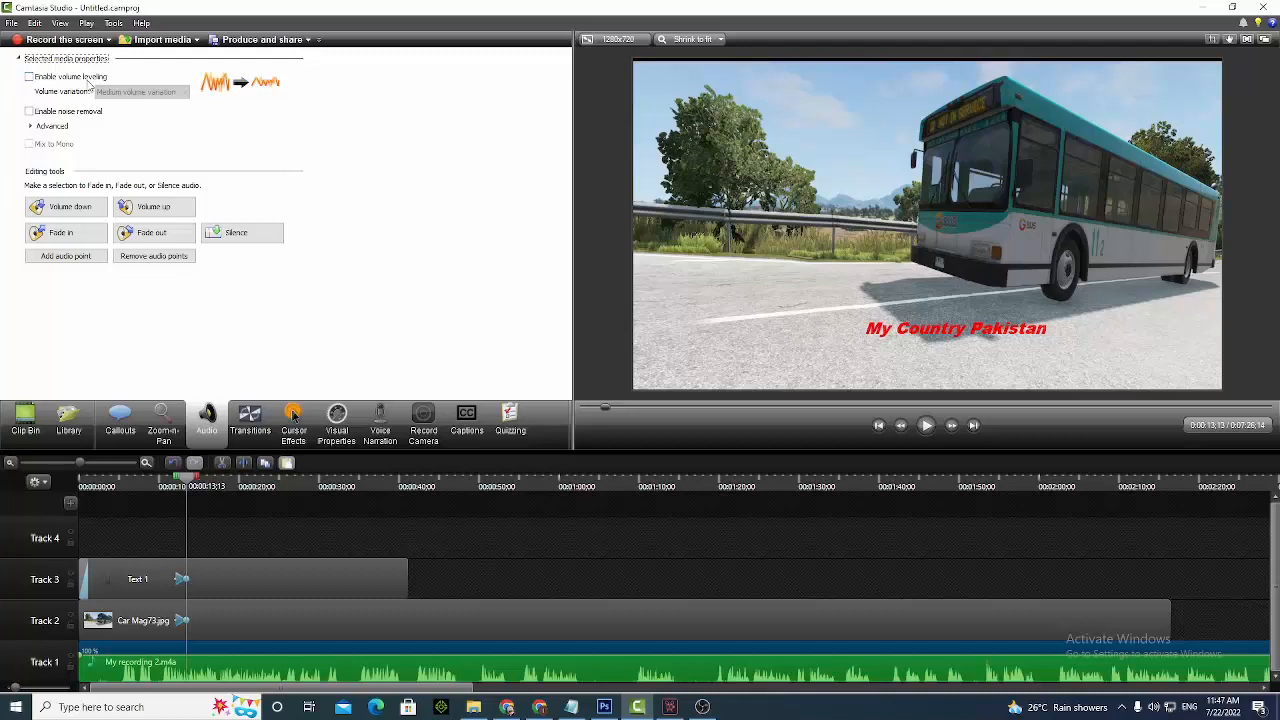
{"action": "left_click", "coordinate": [88, 77]}
{"action": "left_click", "coordinate": [30, 77]}
{"action": "left_click", "coordinate": [29, 77]}
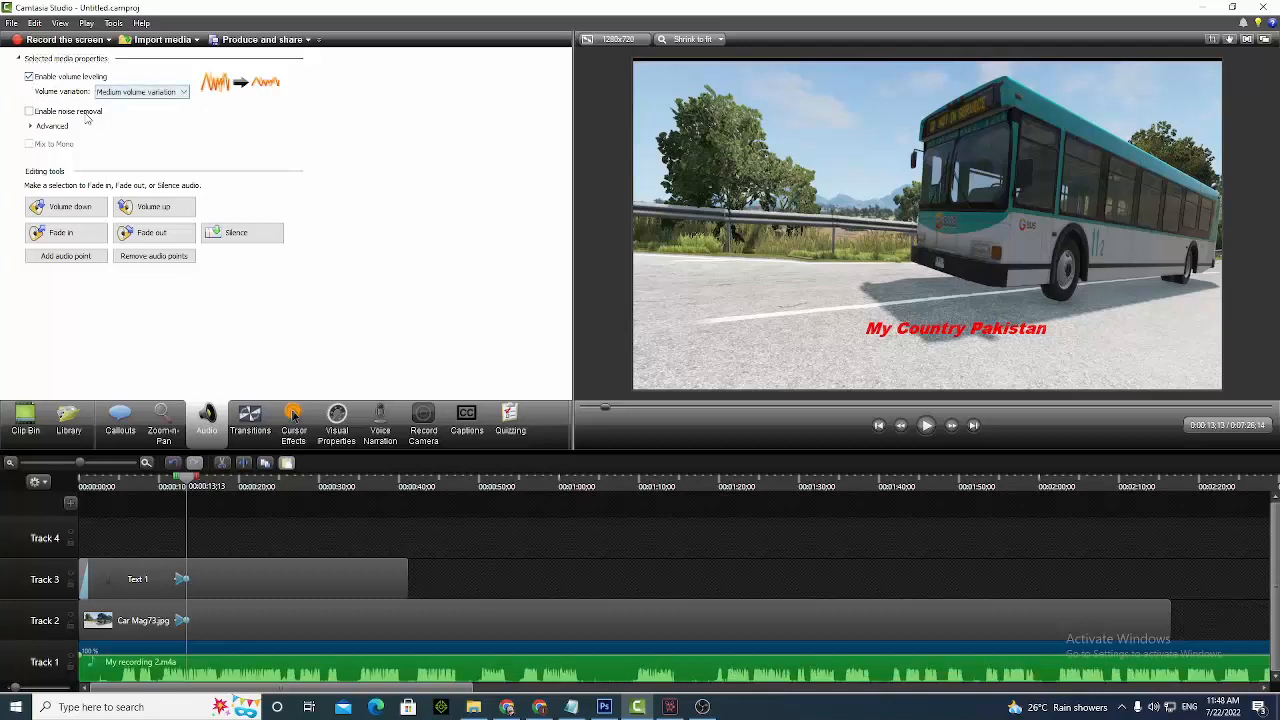